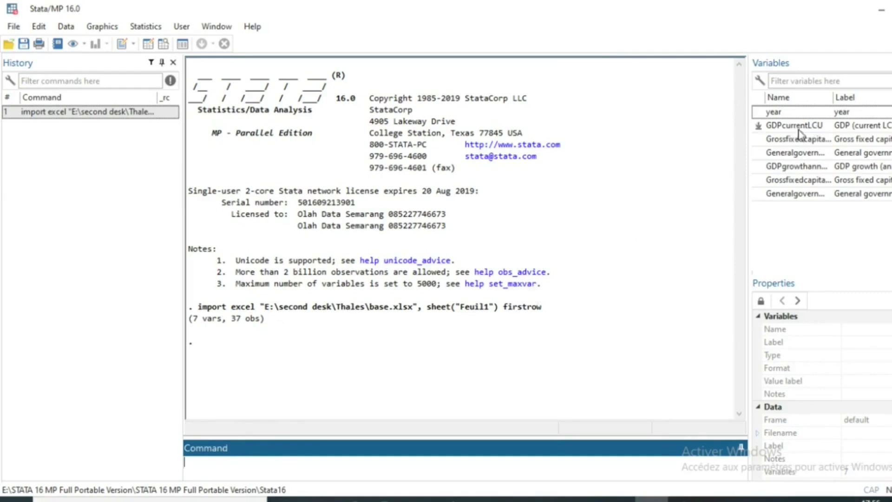
# Step: Write 'reg GDPcurrentLCU Grossfixedcapitalformation Generalgovernmentfinalconsump Generalgovernmentinvestment' in the Command window
pyautogui.click(211, 465)
pyautogui.click(797, 129)
pyautogui.doubleClick(798, 129)
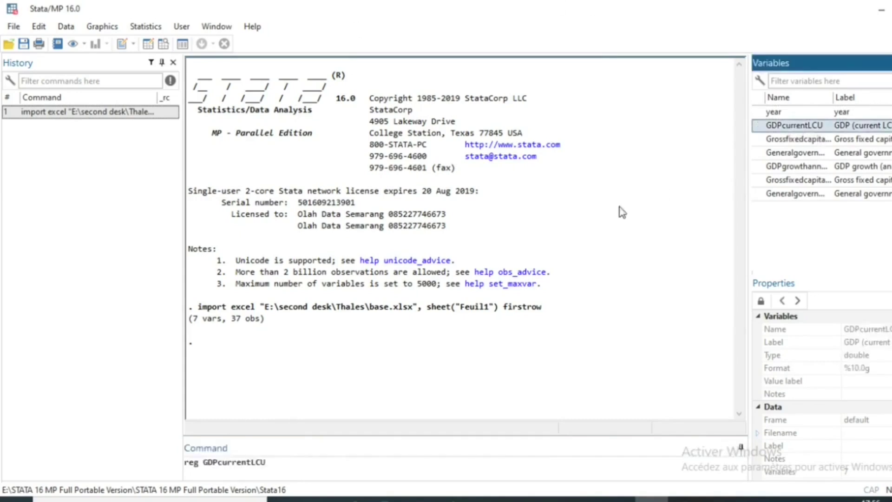
pyautogui.click(274, 462)
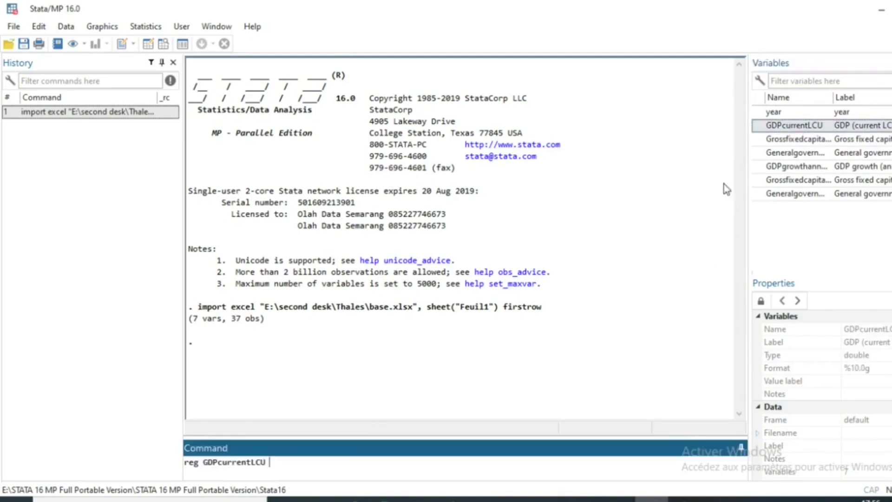
pyautogui.click(800, 140)
pyautogui.doubleClick(800, 140)
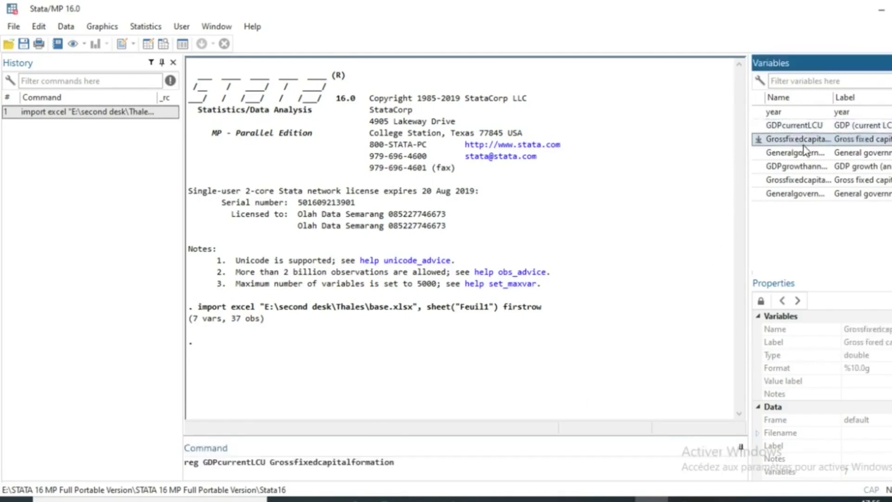
pyautogui.click(804, 152)
pyautogui.doubleClick(804, 153)
pyautogui.doubleClick(795, 193)
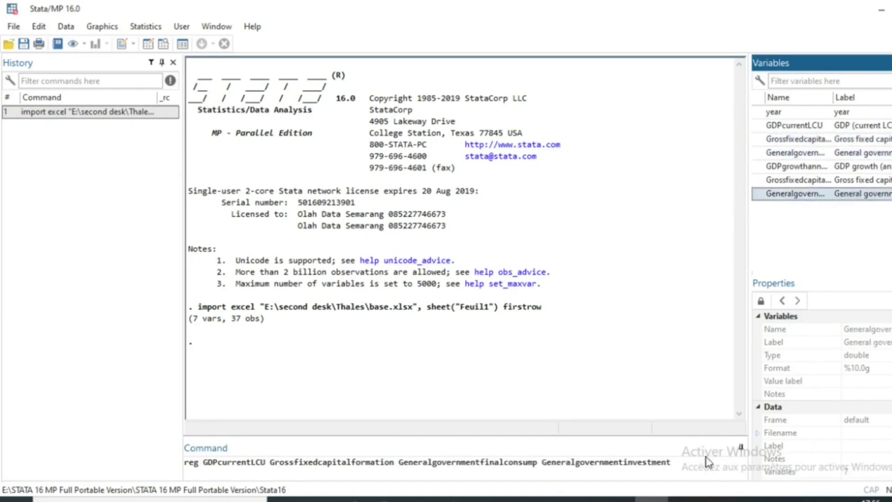
pyautogui.click(683, 460)
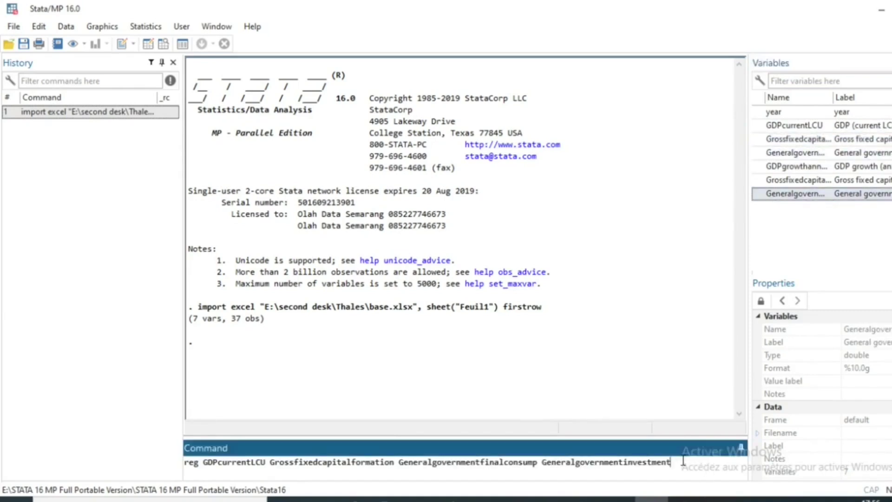
# Step: Run the GDP regression, then store its residuals with 'predict residual_terms, r'
pyautogui.press('Return')
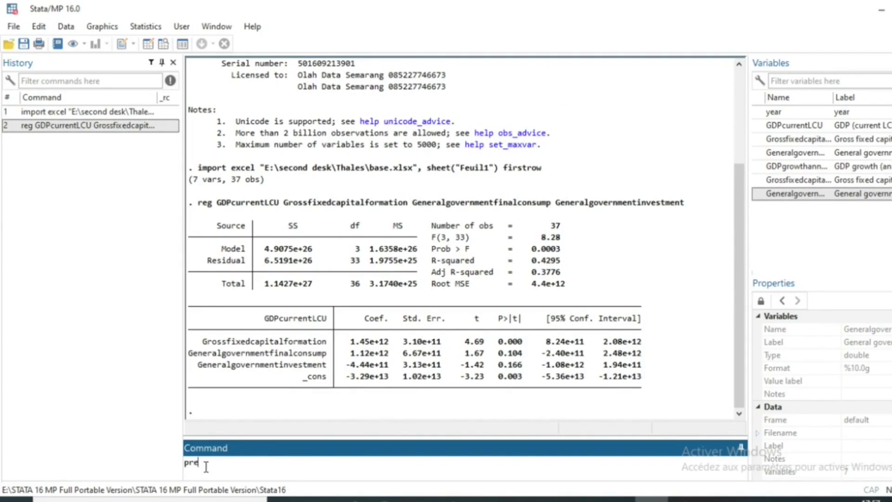
pyautogui.write('dict residual_terms, r')
pyautogui.press('Return')
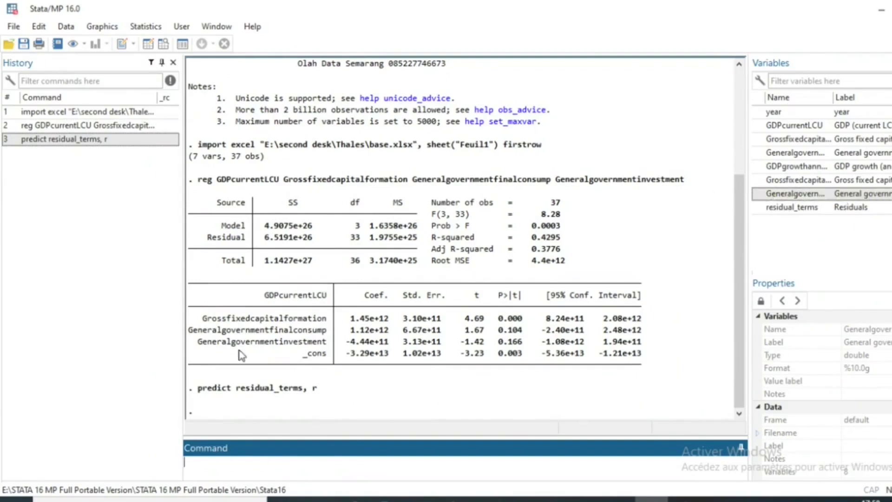
pyautogui.scroll(1, 320, 257)
pyautogui.tripleClick(230, 217)
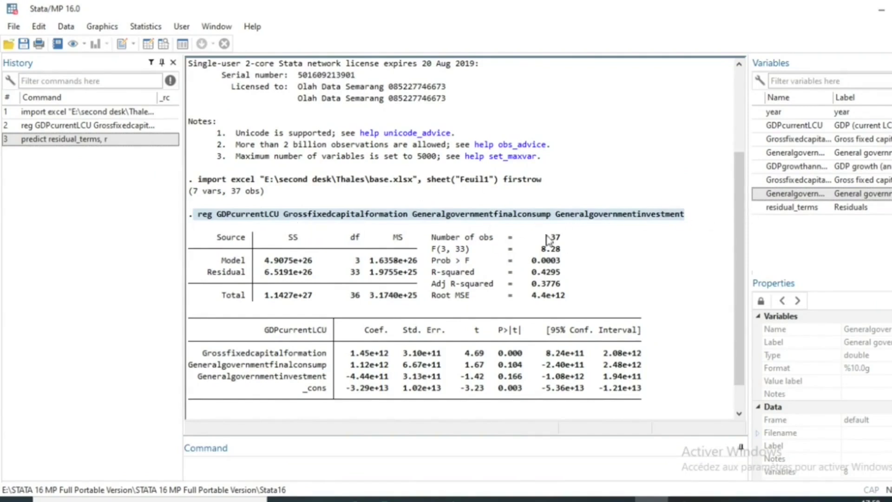
pyautogui.click(215, 465)
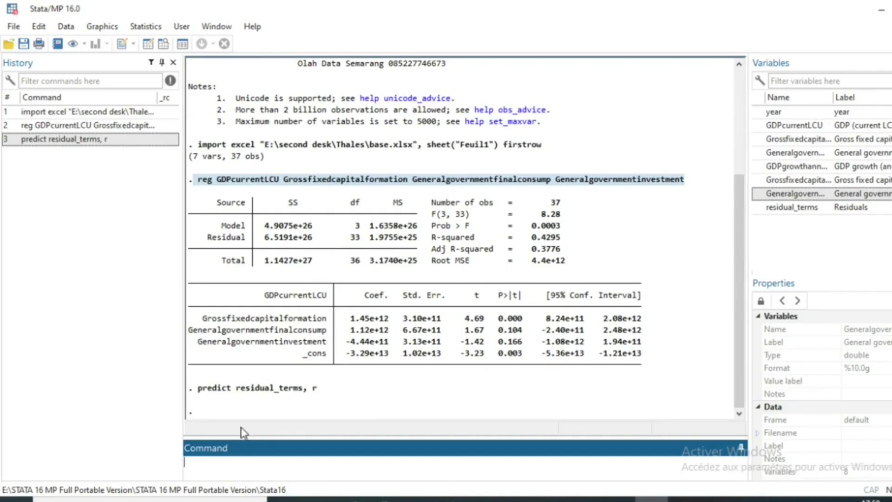
pyautogui.click(218, 464)
# Step: Run 'tset year' to make year the time variable, 1982 to 2018 with delta 1
pyautogui.write('tset')
pyautogui.doubleClick(841, 114)
pyautogui.click(245, 463)
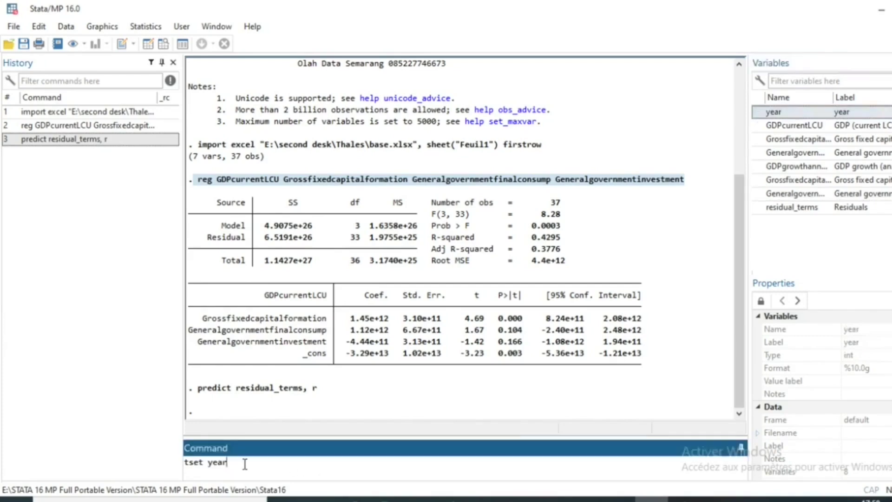
pyautogui.press('Return')
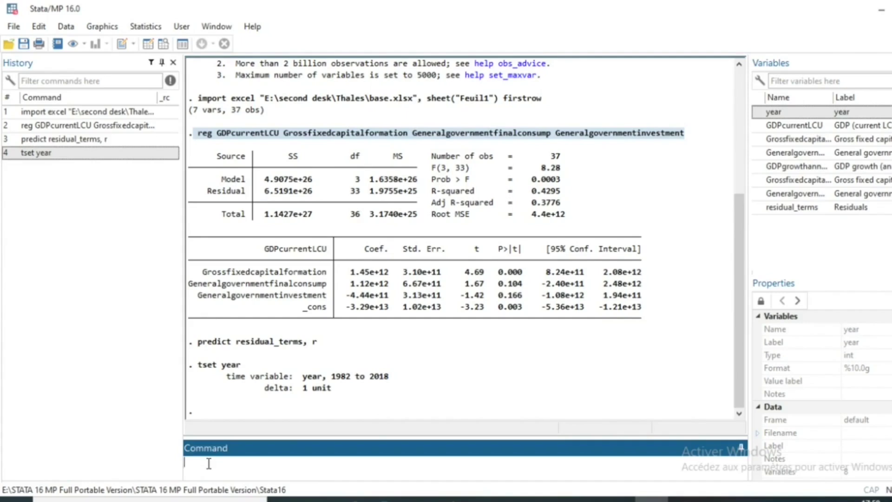
# Step: Run 'reg residual_terms l.residual_terms l2.residual_terms l3.residual_terms', giving 34 observations and R-squared 0.5672
pyautogui.write('g')
pyautogui.doubleClick(805, 207)
pyautogui.click(285, 469)
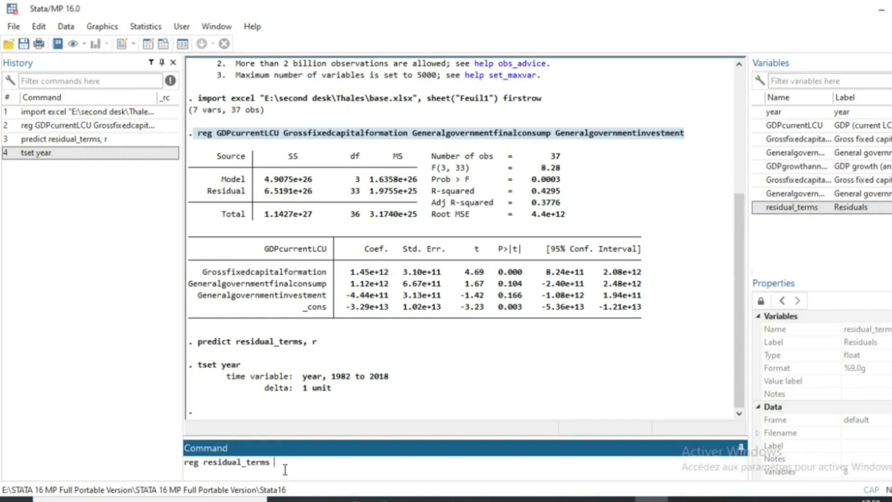
pyautogui.doubleClick(805, 207)
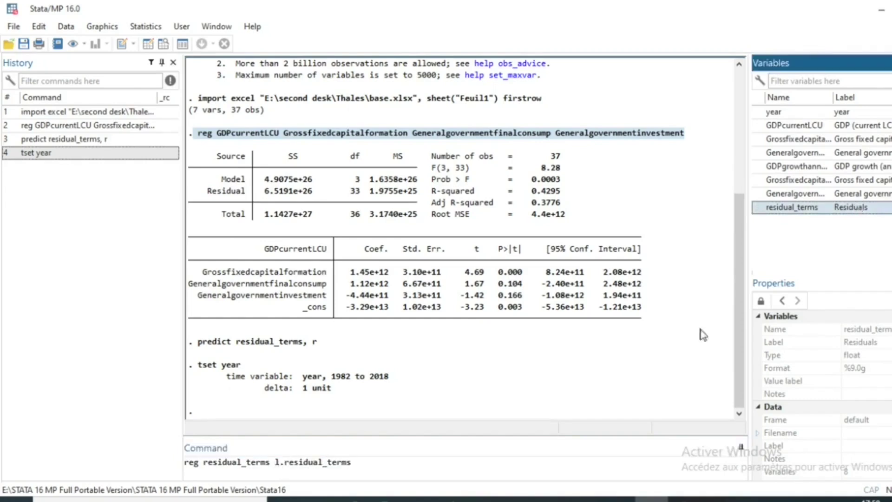
pyautogui.doubleClick(357, 463)
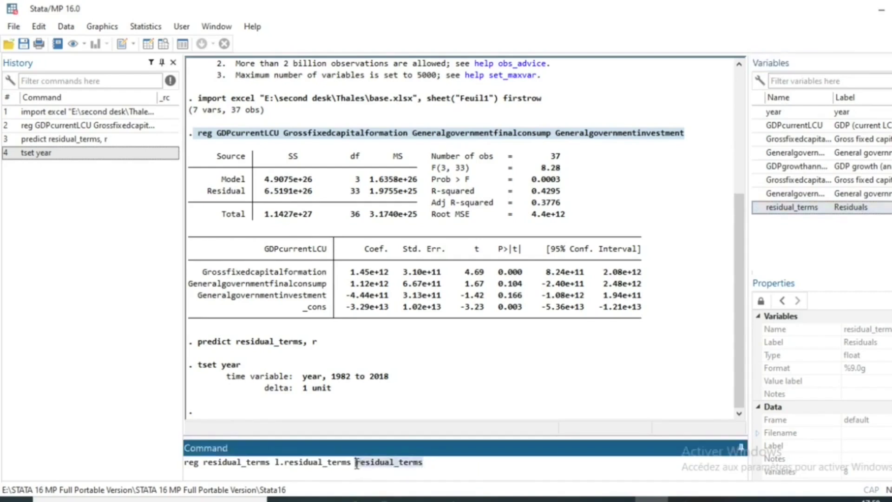
pyautogui.press('BackSpace')
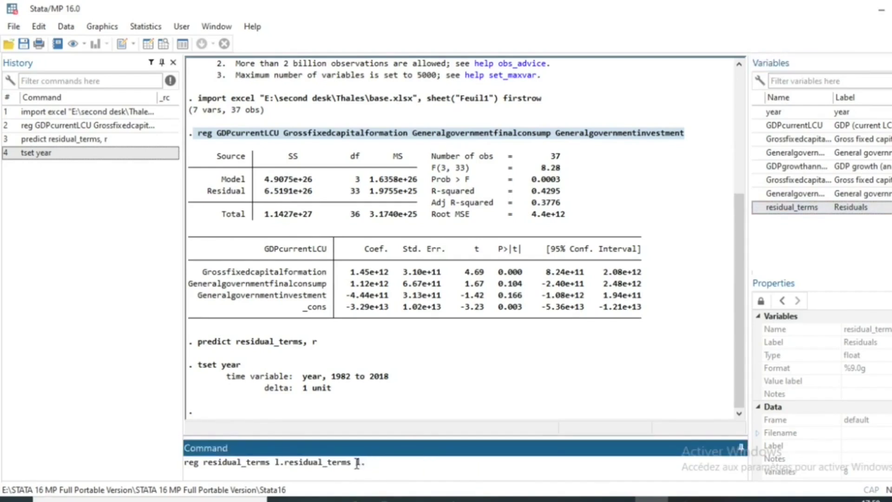
pyautogui.doubleClick(805, 207)
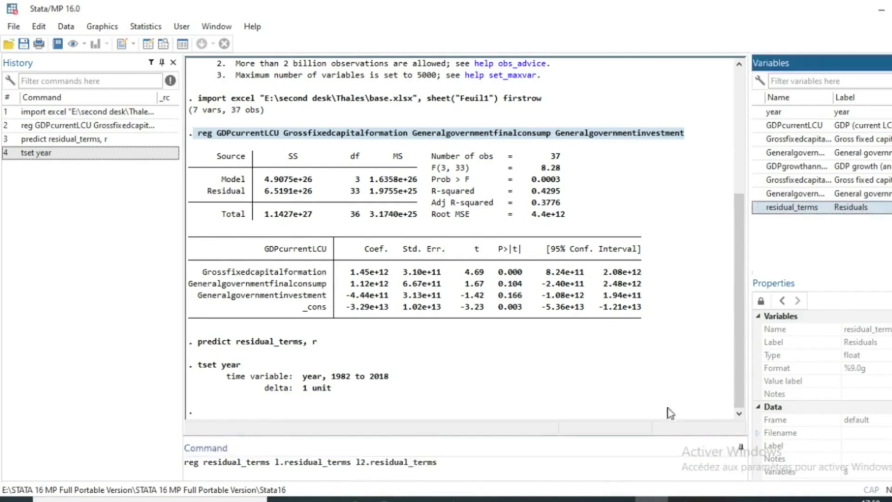
pyautogui.click(455, 458)
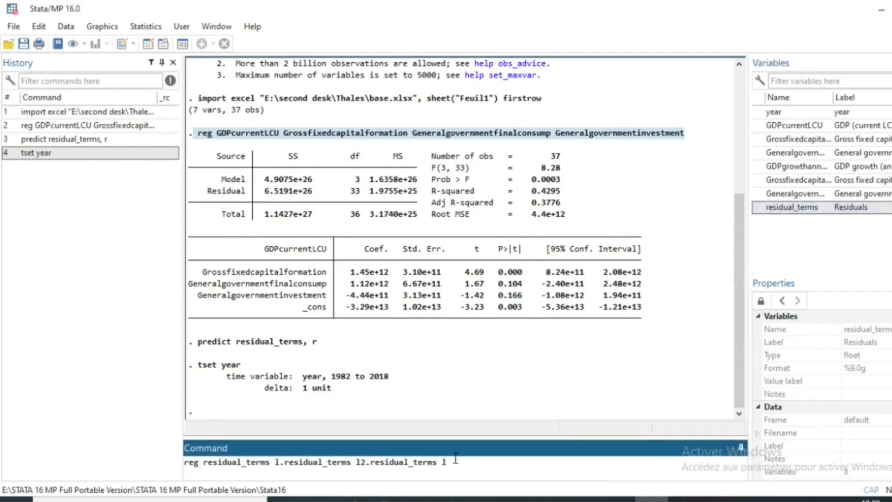
pyautogui.doubleClick(805, 207)
pyautogui.click(552, 465)
pyautogui.press('Return')
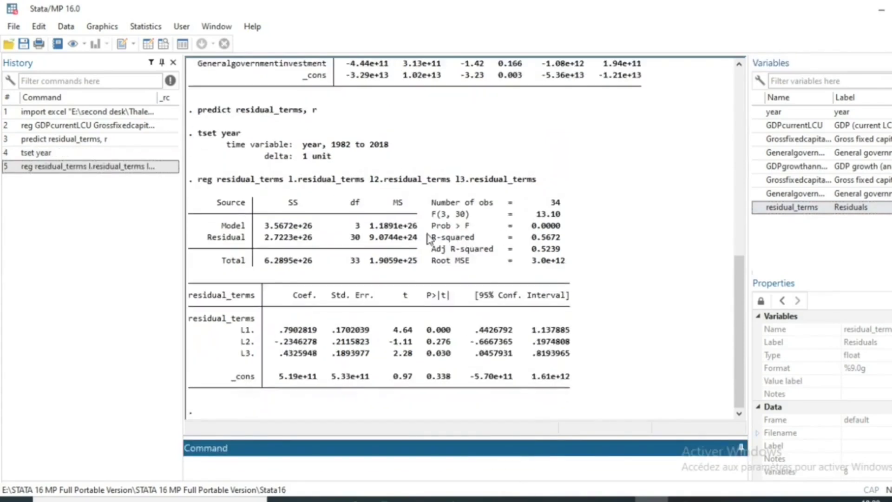
pyautogui.moveTo(432, 226); pyautogui.dragTo(565, 227)
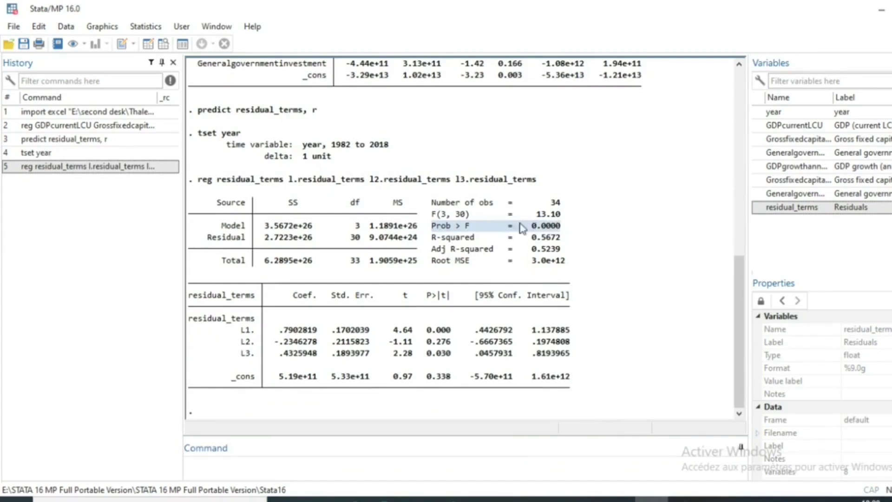
pyautogui.moveTo(429, 331); pyautogui.dragTo(440, 375)
pyautogui.click(427, 329)
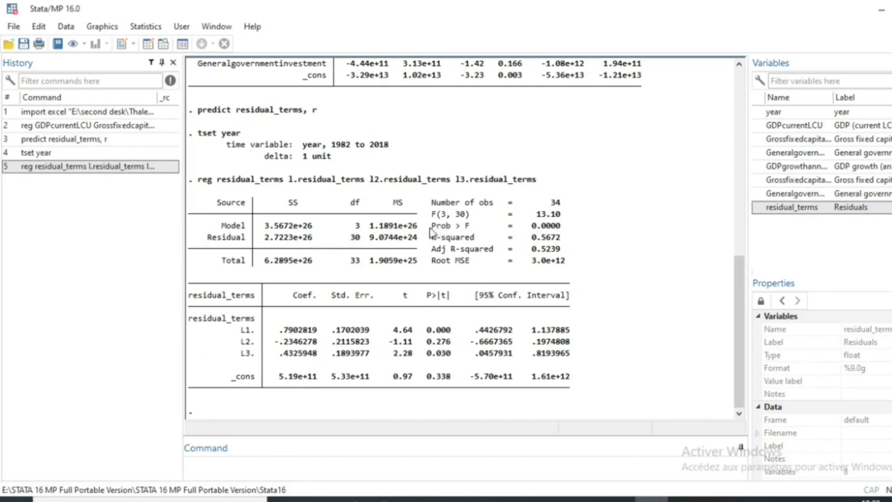
pyautogui.moveTo(428, 226); pyautogui.dragTo(548, 233)
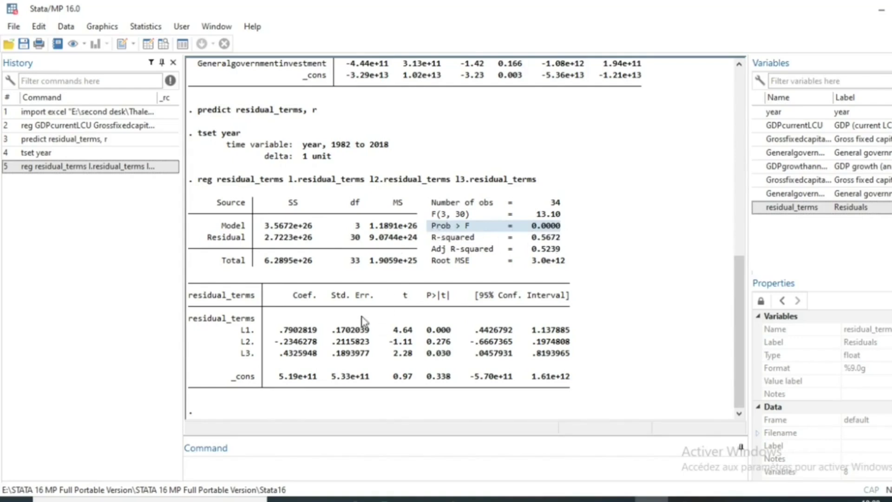
pyautogui.moveTo(340, 328); pyautogui.dragTo(355, 378)
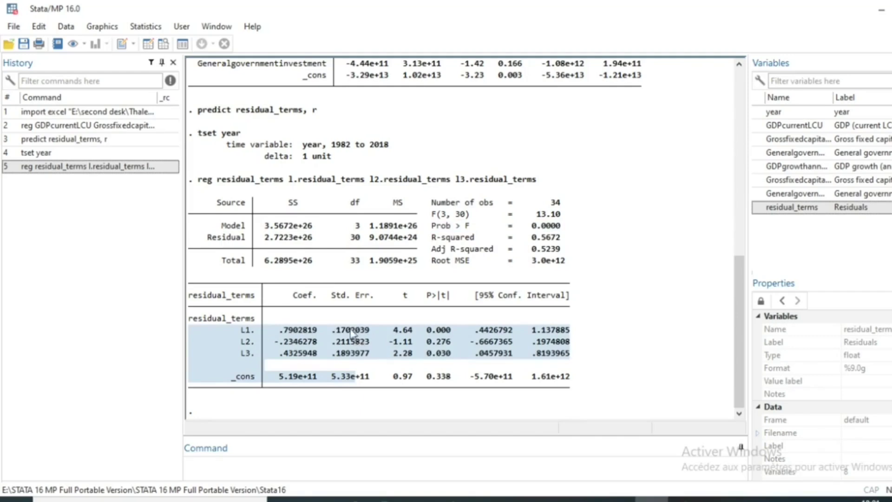
pyautogui.click(476, 228)
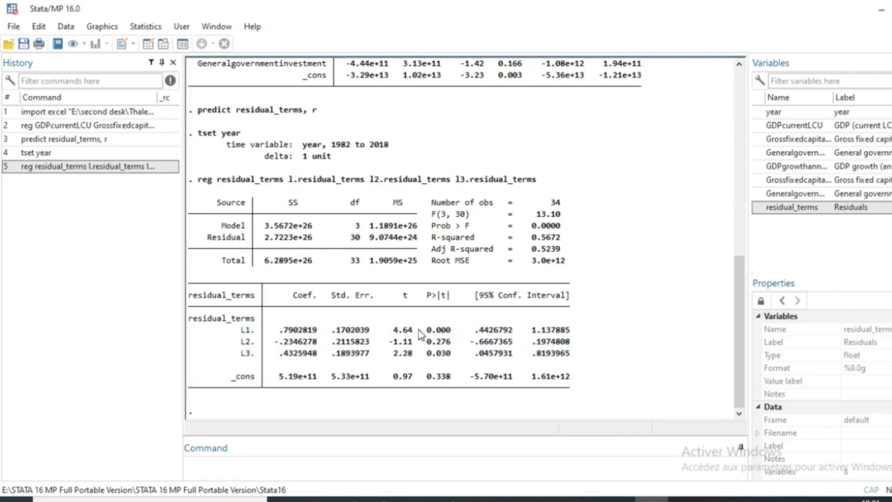
pyautogui.moveTo(426, 326); pyautogui.dragTo(635, 368)
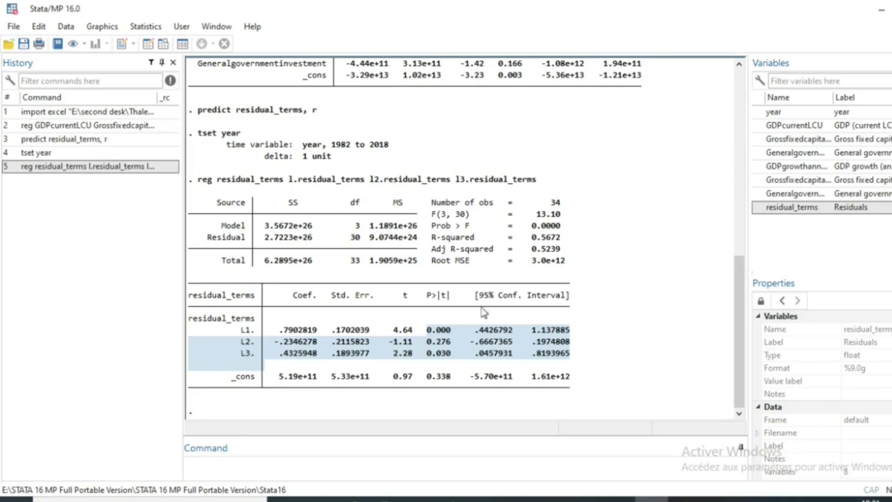
pyautogui.moveTo(191, 316); pyautogui.dragTo(344, 367)
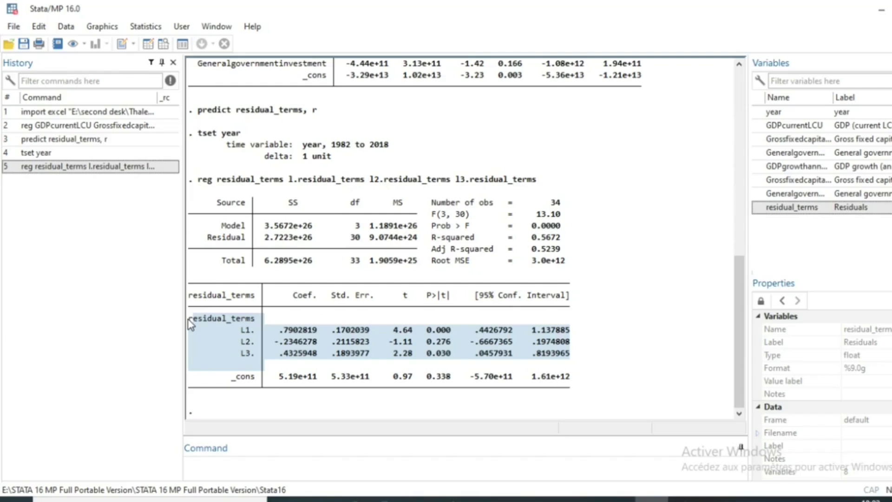
pyautogui.click(191, 324)
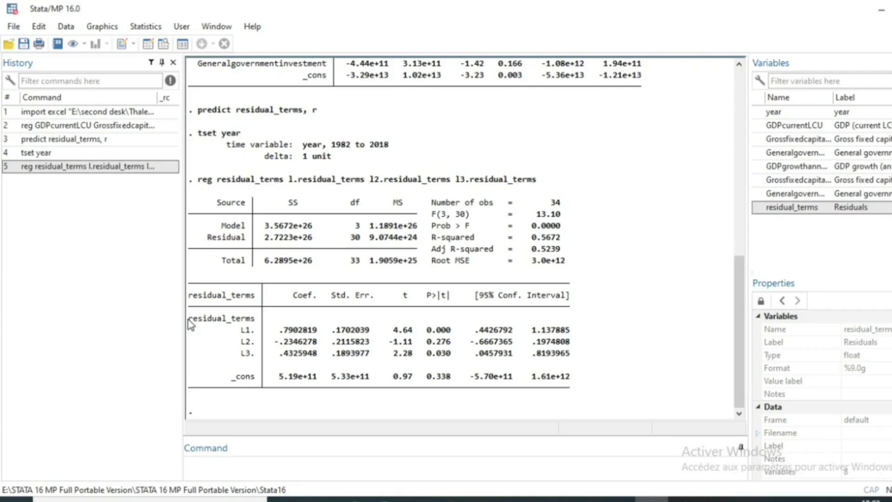
pyautogui.moveTo(190, 324); pyautogui.dragTo(582, 358)
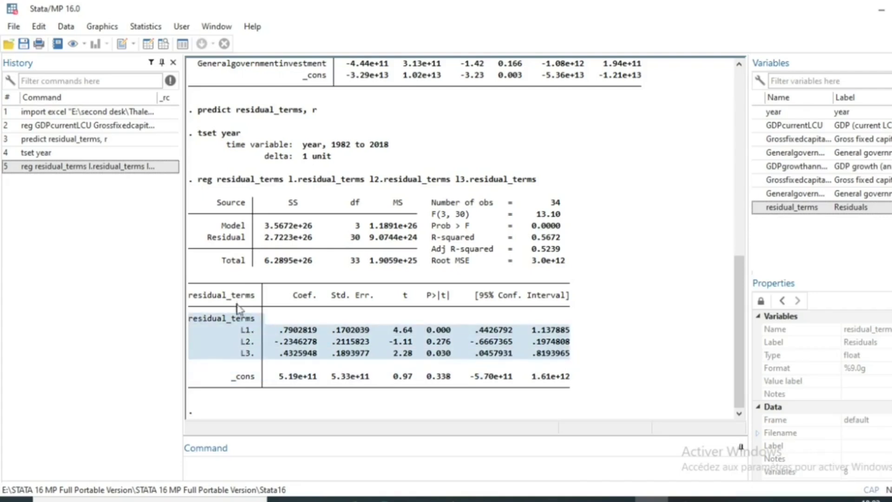